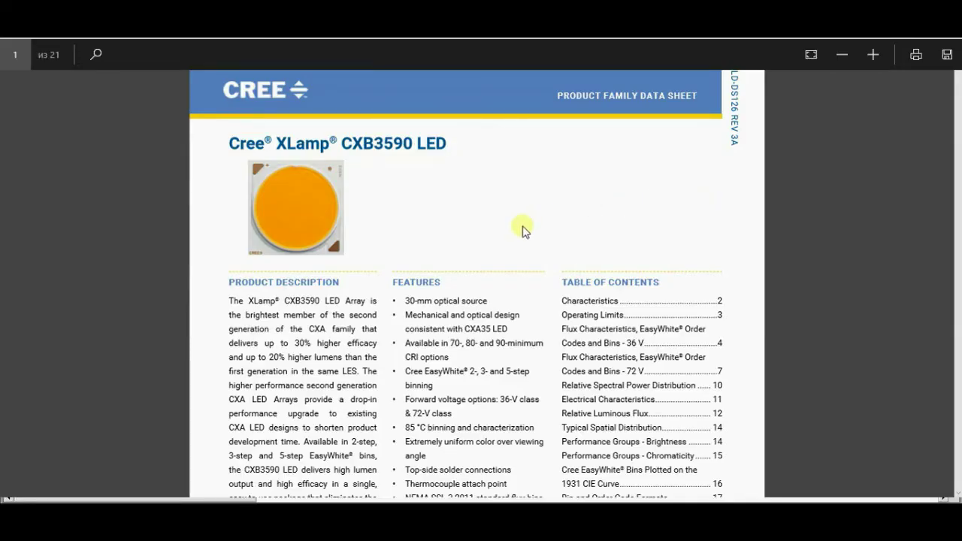
Step: Check the CXB3590 datasheet's characteristics table for the typical forward voltages and the maximum DC forward currents
scroll(523, 230, down, 10)
scroll(522, 229, down, 3)
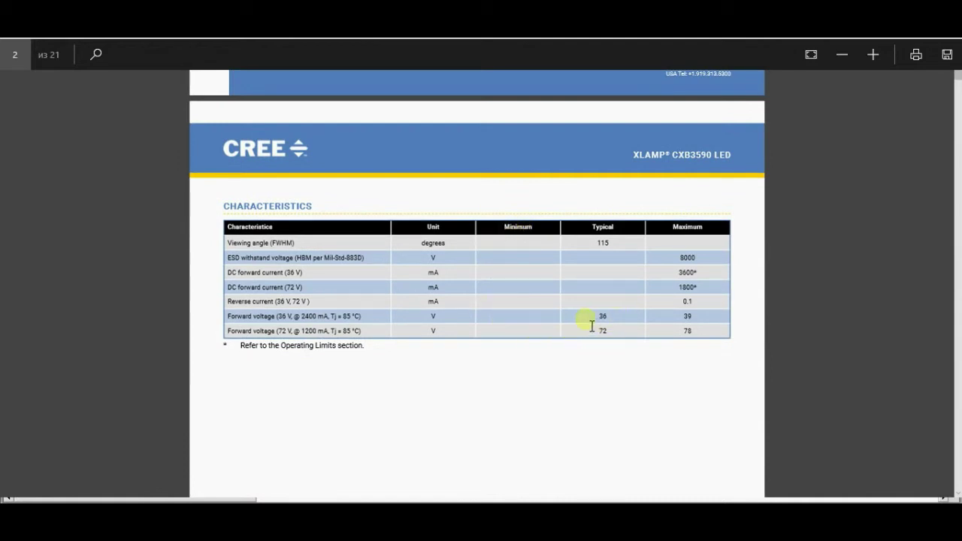
drag(605, 323, 615, 326)
click(627, 361)
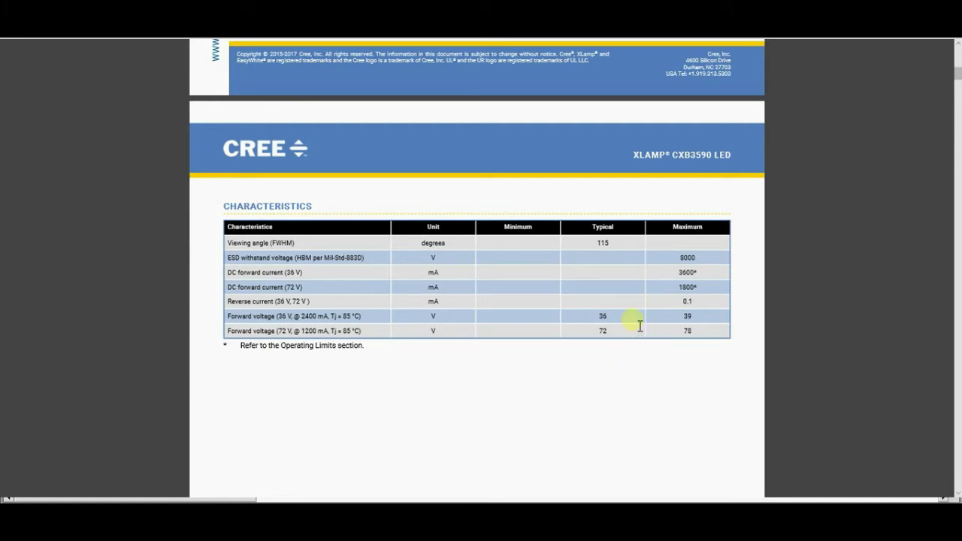
drag(683, 273, 712, 286)
click(705, 279)
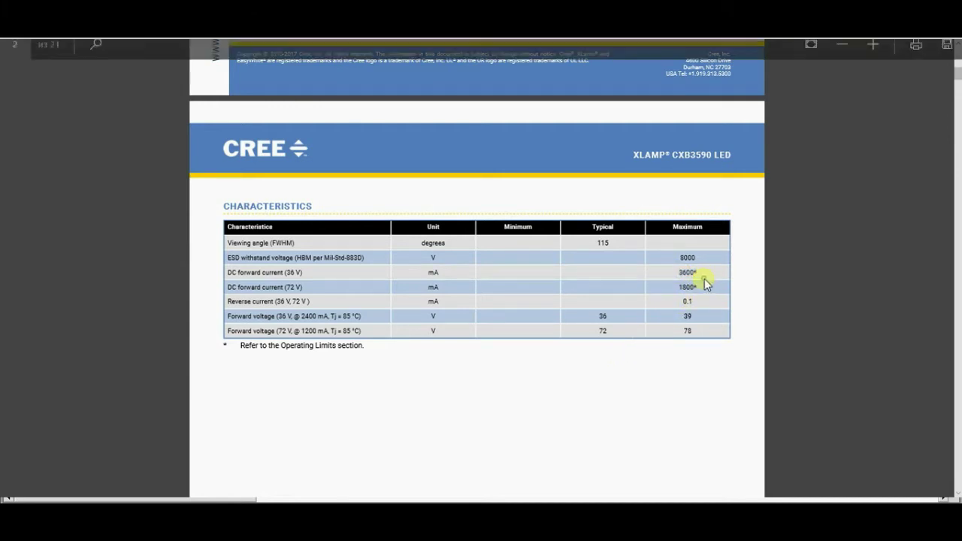
Step: Find the 3-step order code for the 3500 K, 80 CRI, 12,000 lm version in the 36 V flux tables
scroll(647, 318, down, 10)
scroll(541, 312, down, 12)
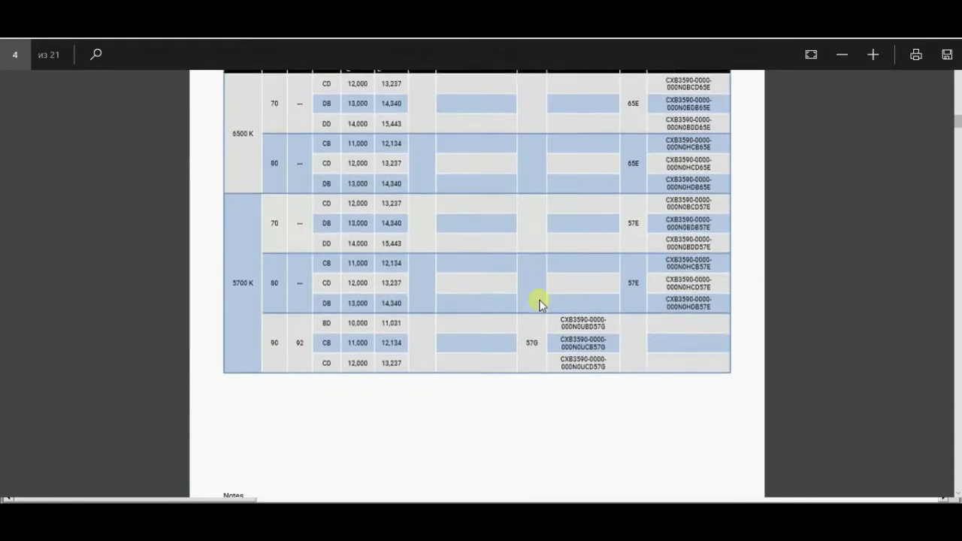
scroll(542, 305, up, 3)
scroll(539, 303, down, 10)
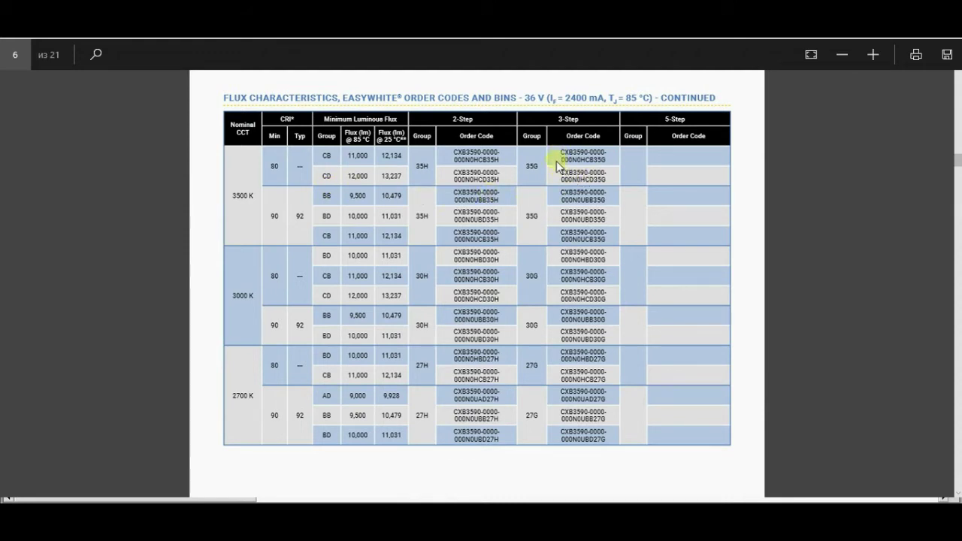
drag(561, 172, 611, 185)
click(608, 184)
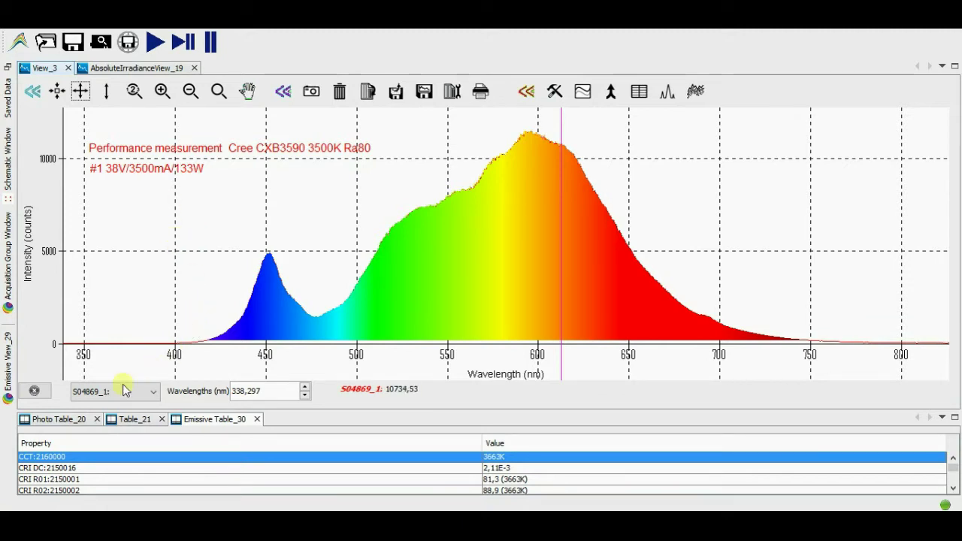
Step: Look up the illuminance in the photometric table and annotate the spectrum graph with "Lux - 83 000 Lx." below the #1 heading
click(62, 419)
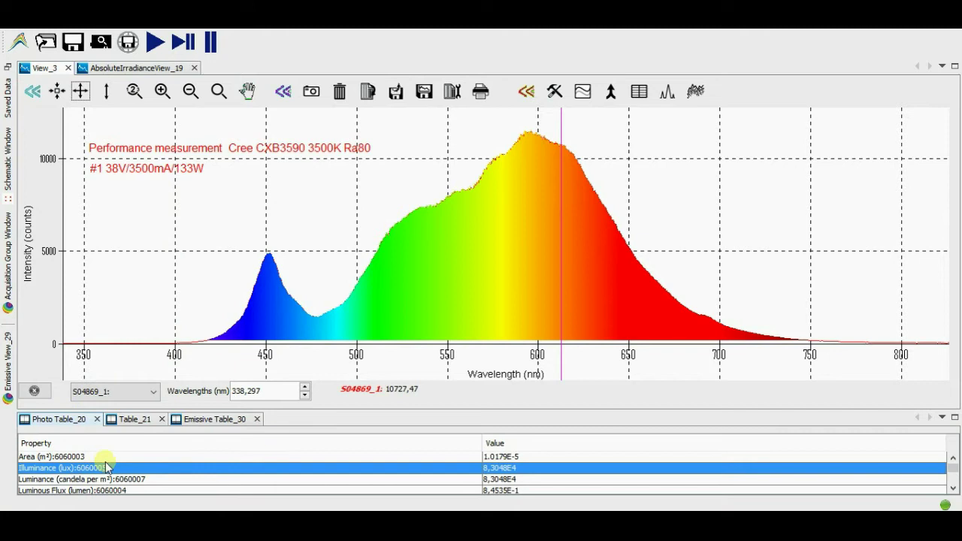
right_click(191, 256)
click(233, 276)
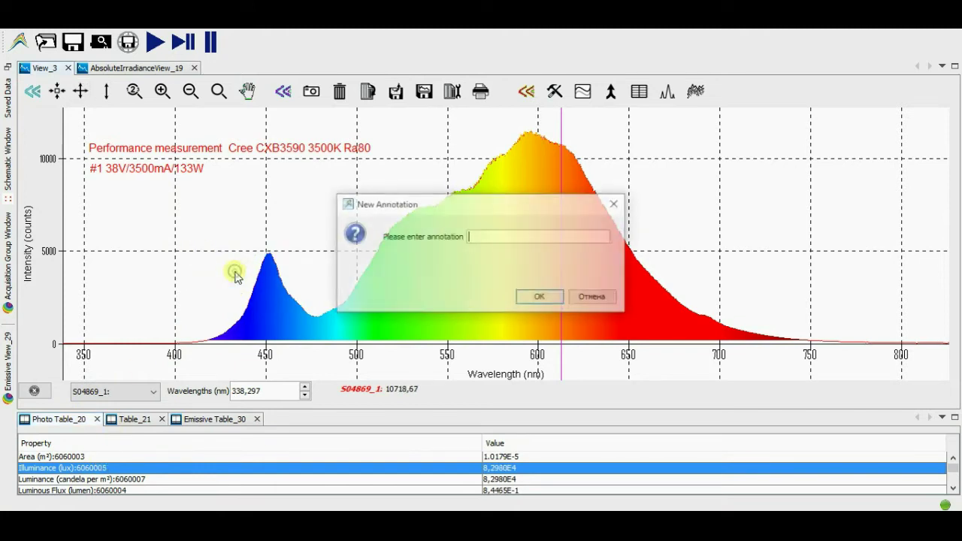
text(Lux - )
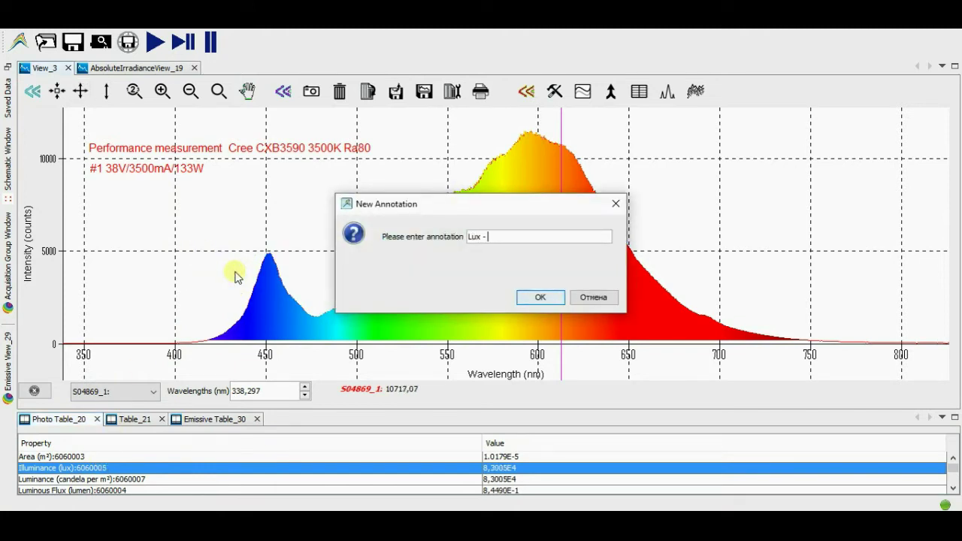
text(83)
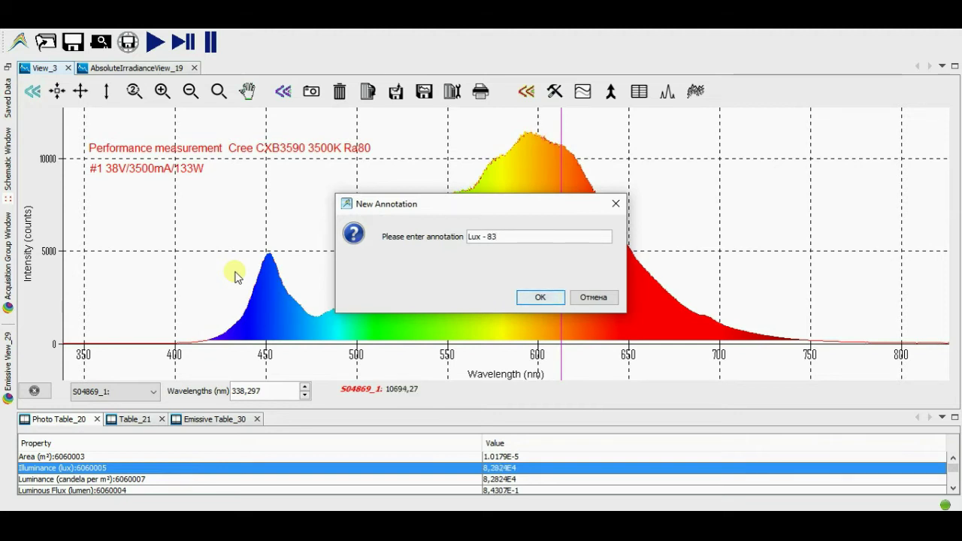
text( 000)
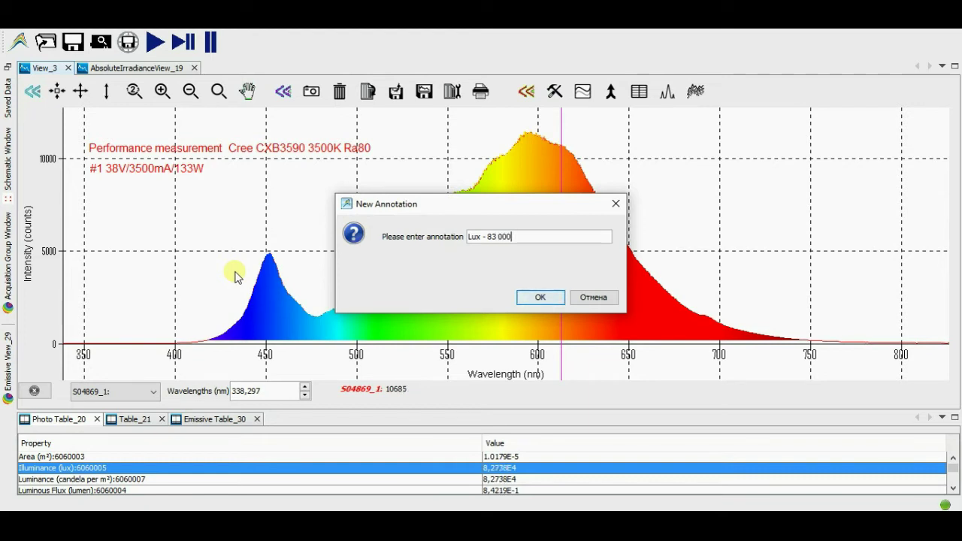
text( Lx.)
click(536, 297)
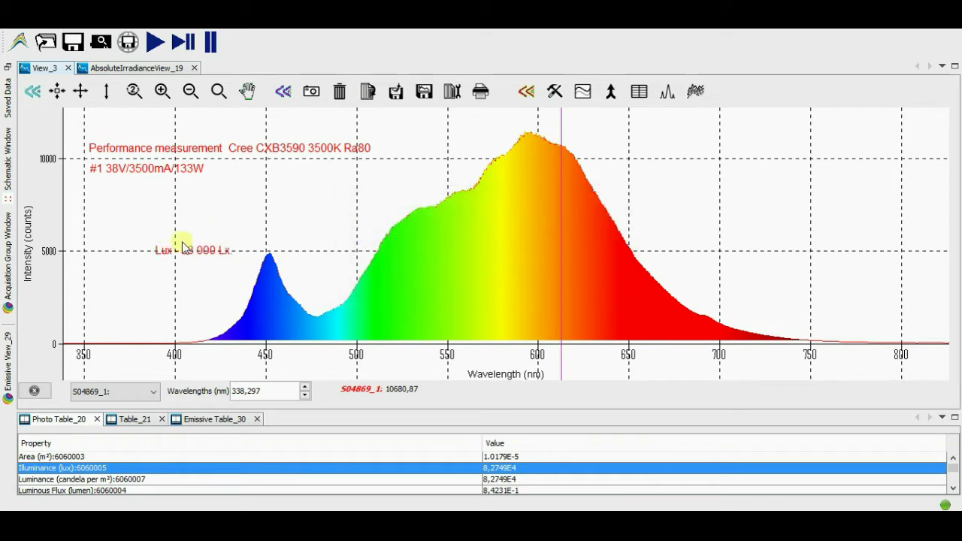
mouse_move(185, 245)
mouse_down()
mouse_move(148, 256)
mouse_move(128, 245)
mouse_up()
Step: Look up the uWatt/cm² irradiance in Table_21 and add the annotation "E - 246 W/m2;" directly above the Lux line
click(145, 396)
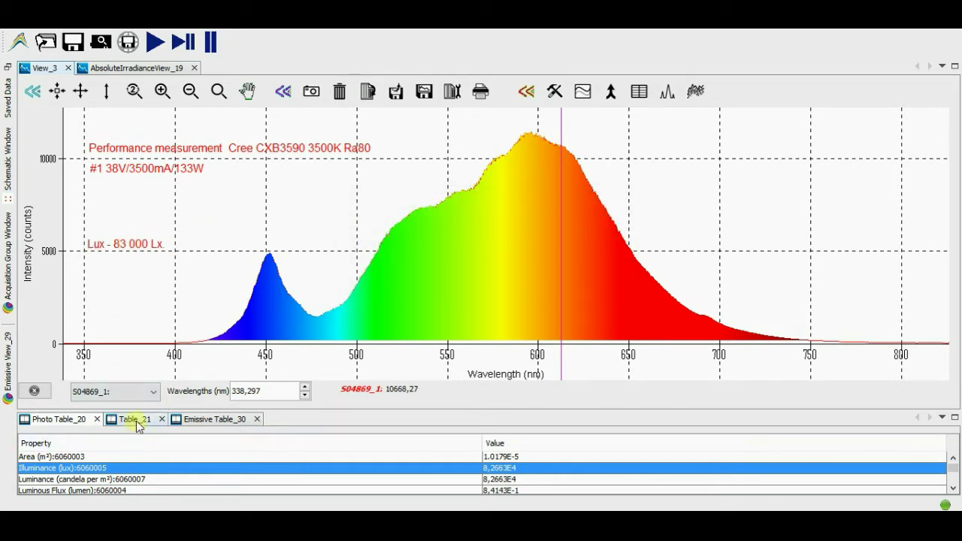
click(134, 420)
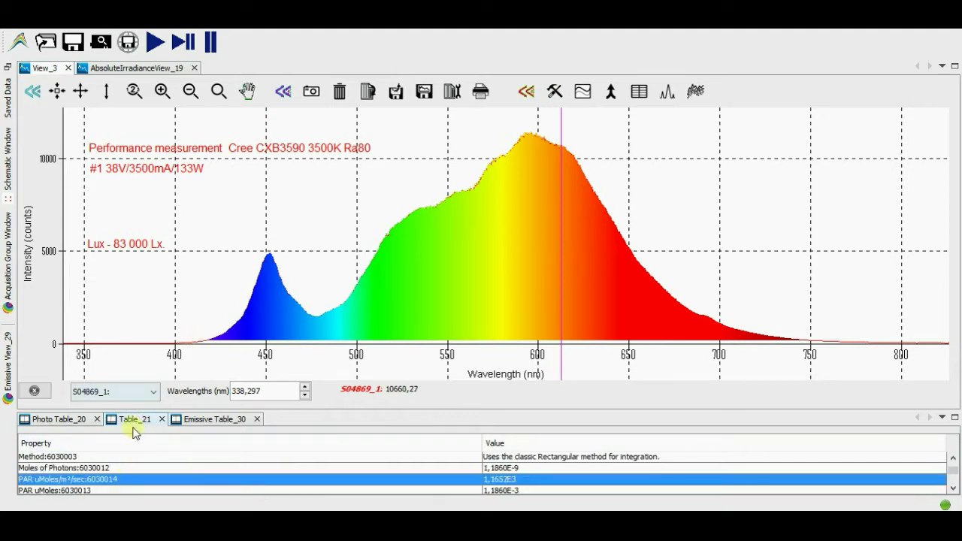
scroll(103, 474, down, 3)
click(105, 476)
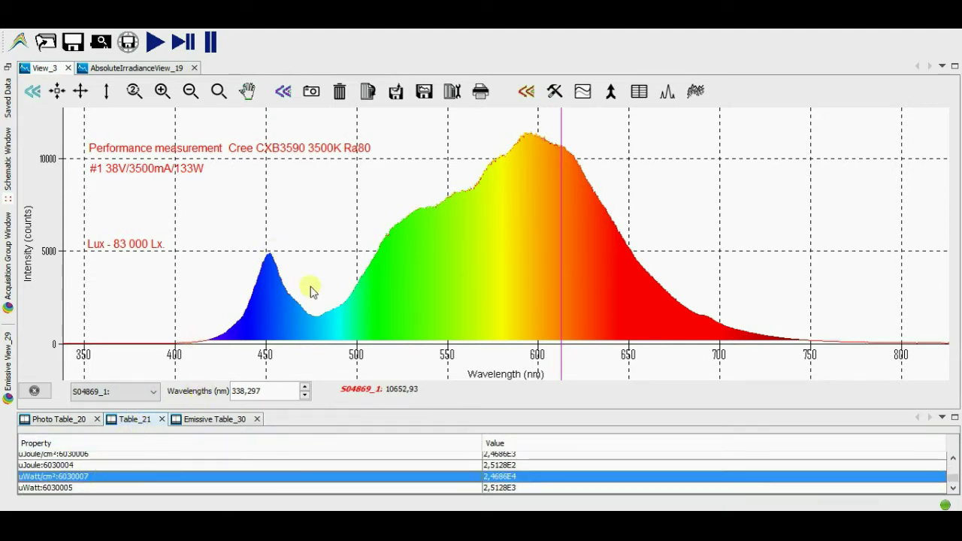
right_click(348, 220)
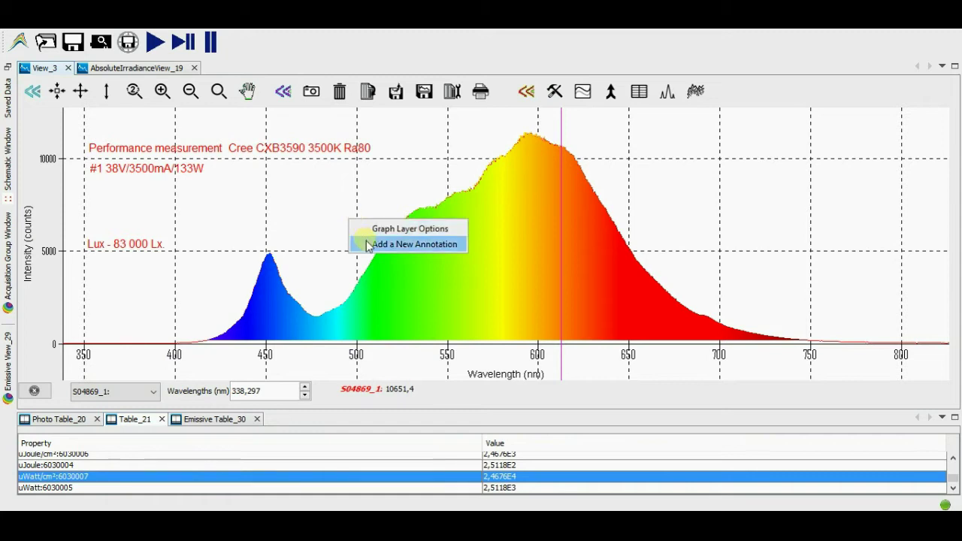
click(367, 244)
text(E - 246 W)
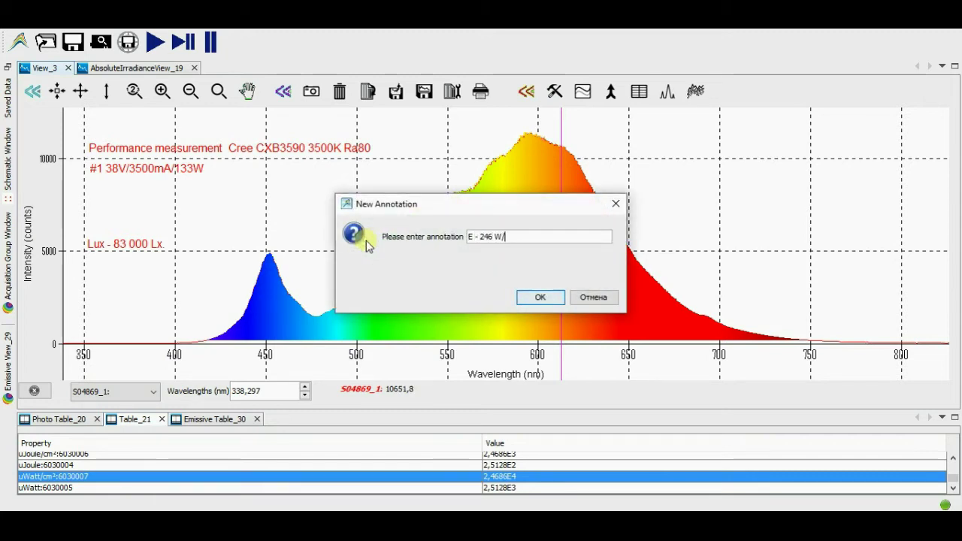
text(/m2;)
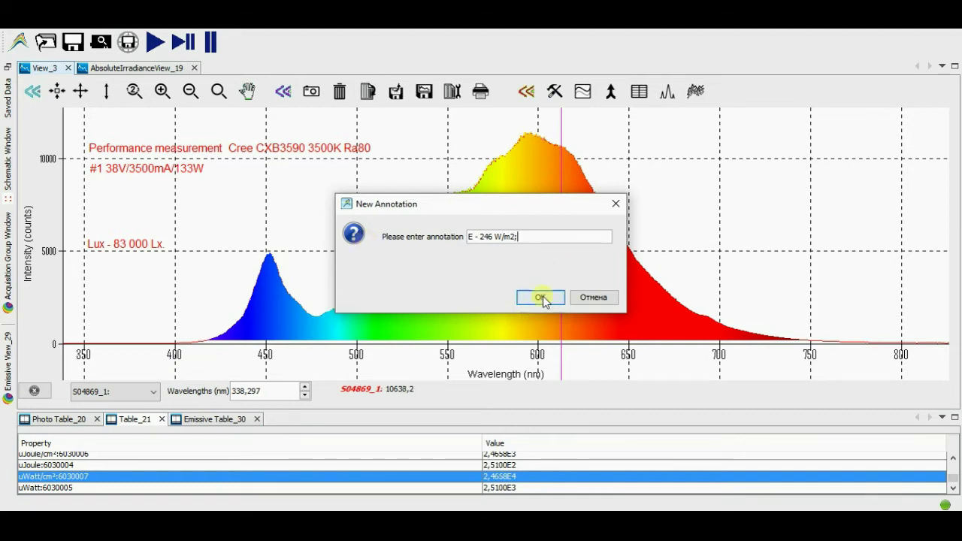
click(541, 298)
drag(318, 218, 126, 233)
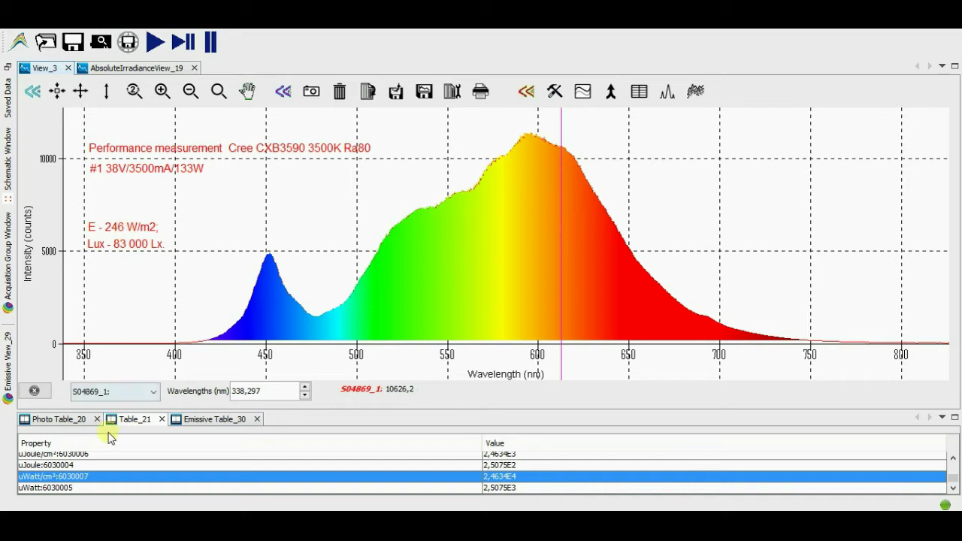
Step: Find and select the PAR uMoles/m²/sec reading in Table_21
scroll(101, 446, up, 10)
scroll(101, 476, down, 6)
scroll(83, 485, up, 2)
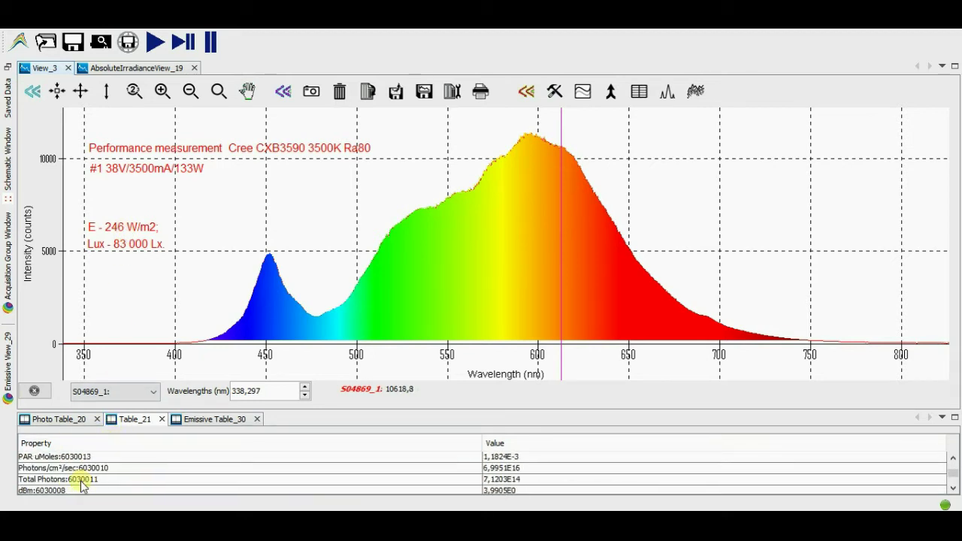
scroll(78, 485, up, 3)
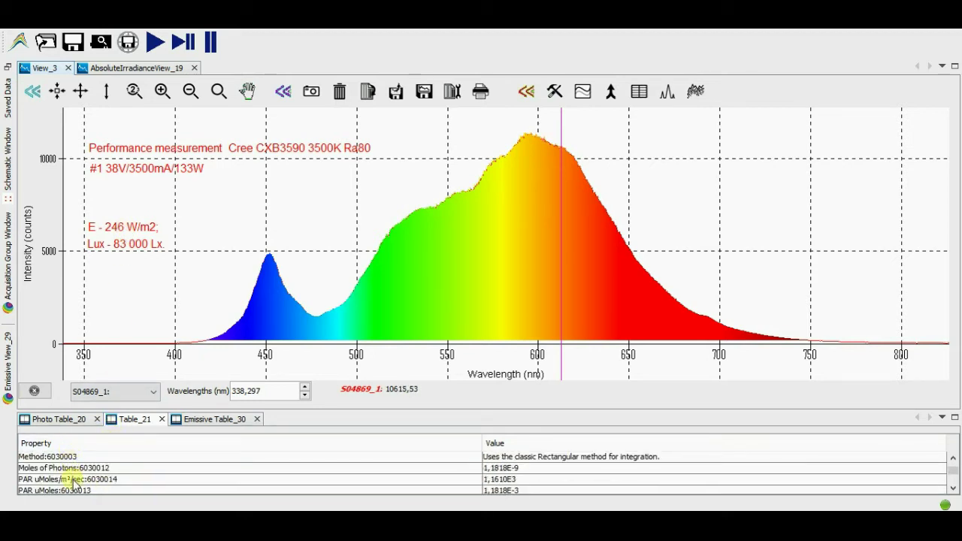
click(73, 480)
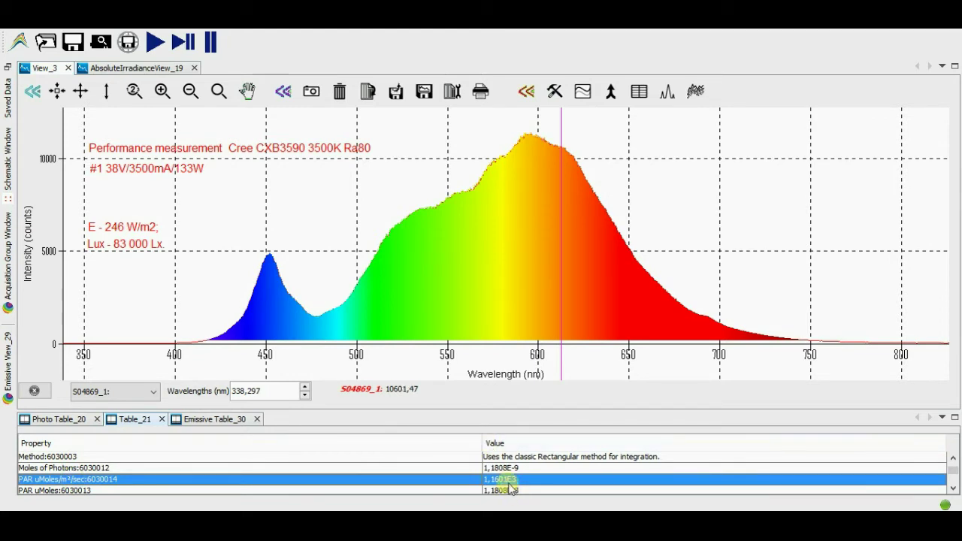
Step: Add the annotation "PPFD - 1160 µMol/m2/sec;" to the graph and align it above the E line
right_click(233, 219)
click(252, 247)
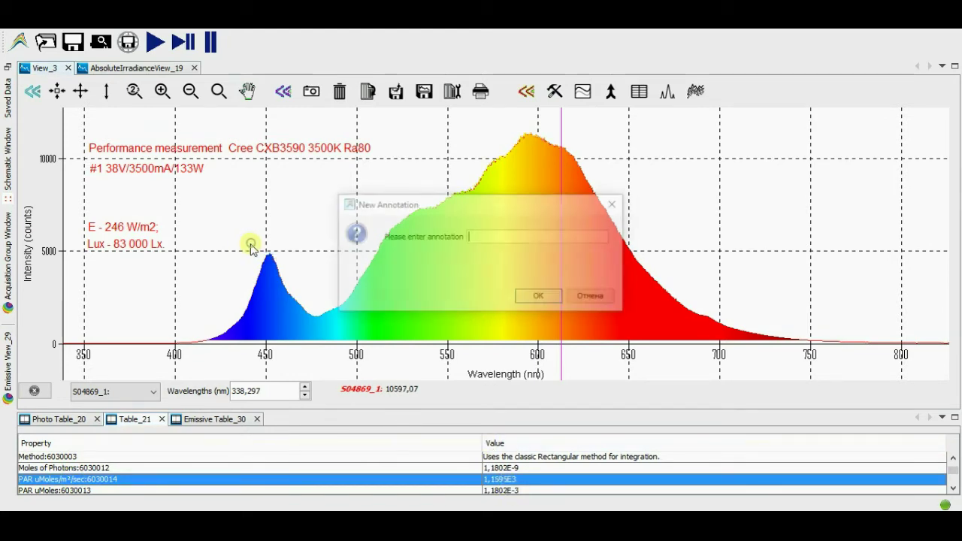
text(PPFD )
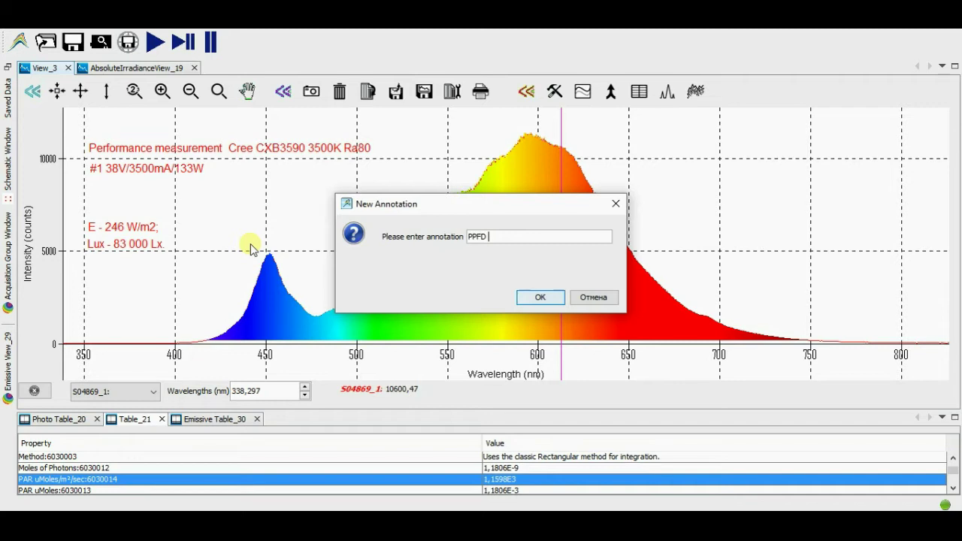
text(- 1160)
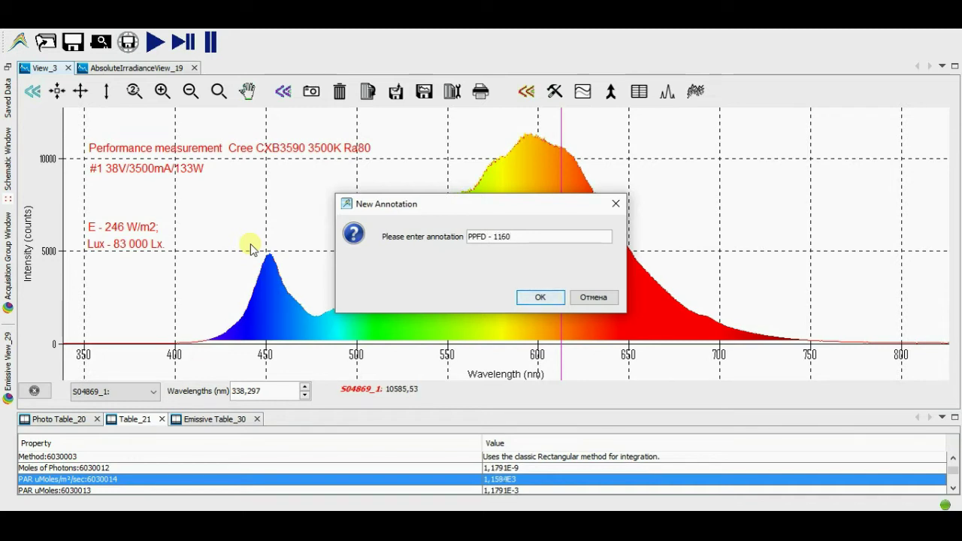
text( µMol/)
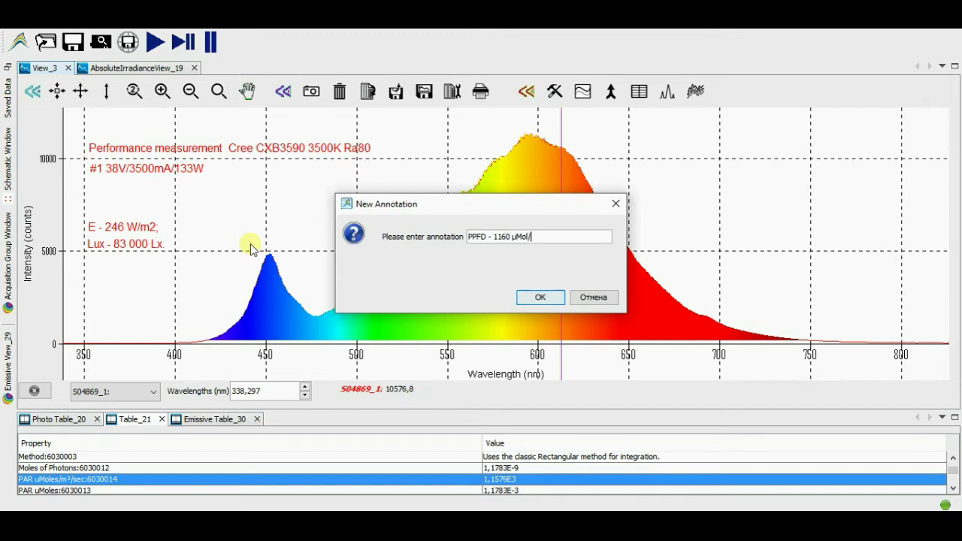
text(m2/sec;)
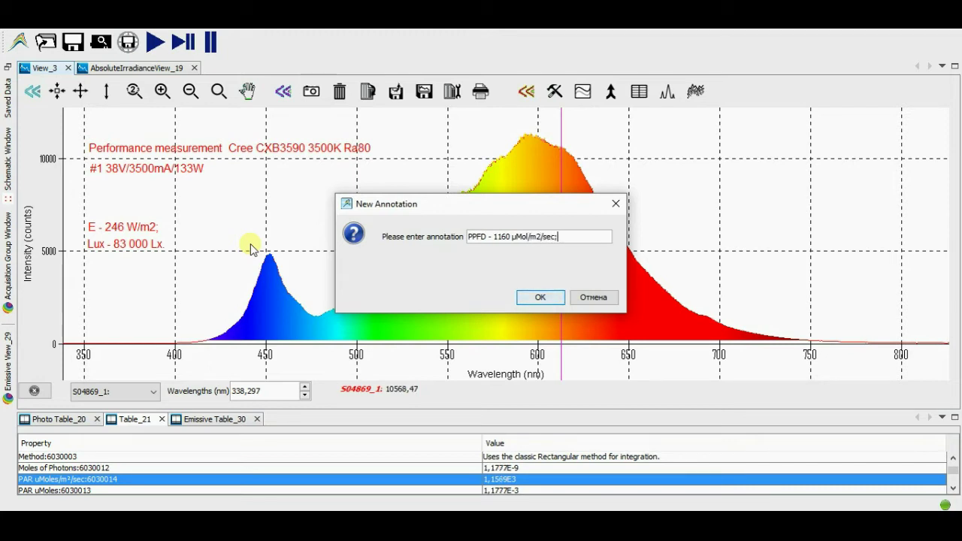
click(540, 297)
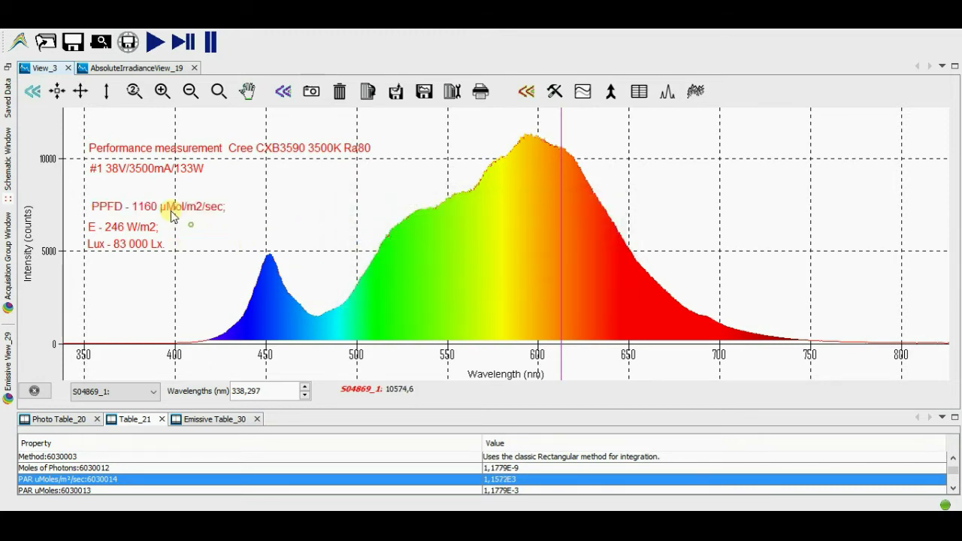
drag(172, 216, 158, 217)
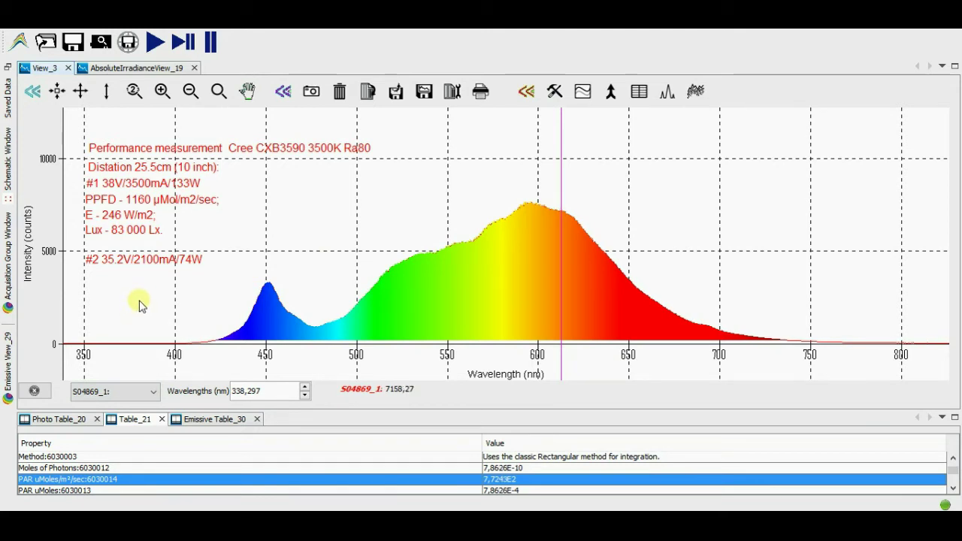
Step: Add the annotation "PPFD - 771 µMol/m2/sec;" and place it directly under the "#2 35.2V/2100mA/74W" heading
right_click(132, 309)
click(154, 333)
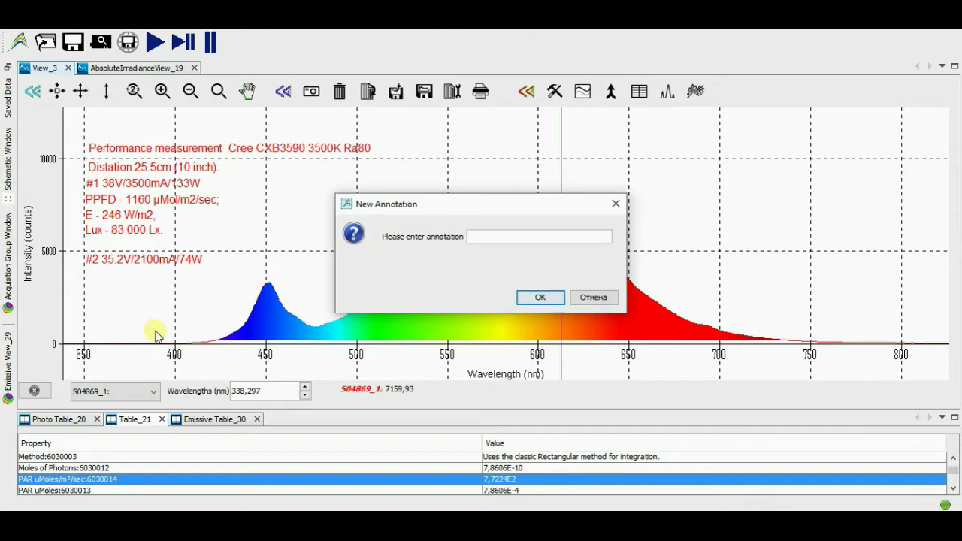
text(PPFD -)
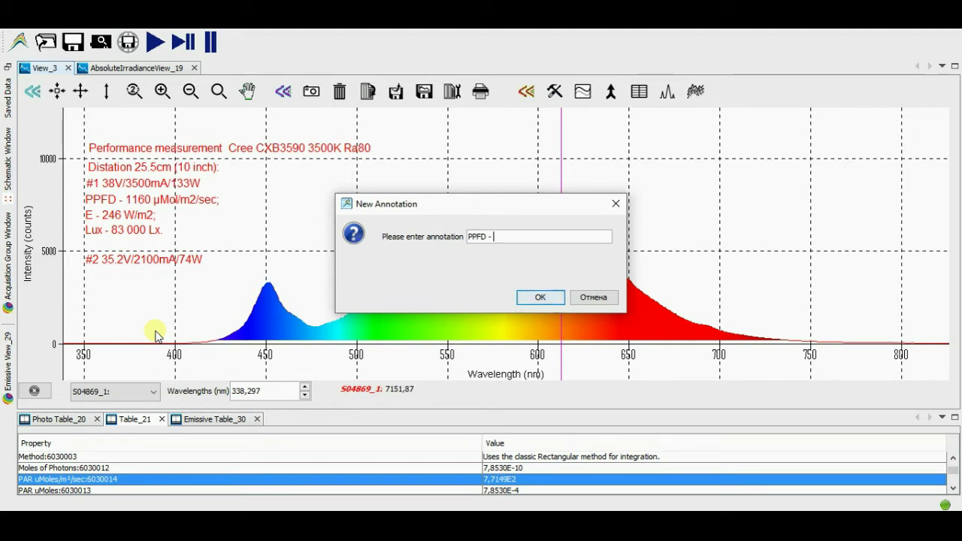
text(771)
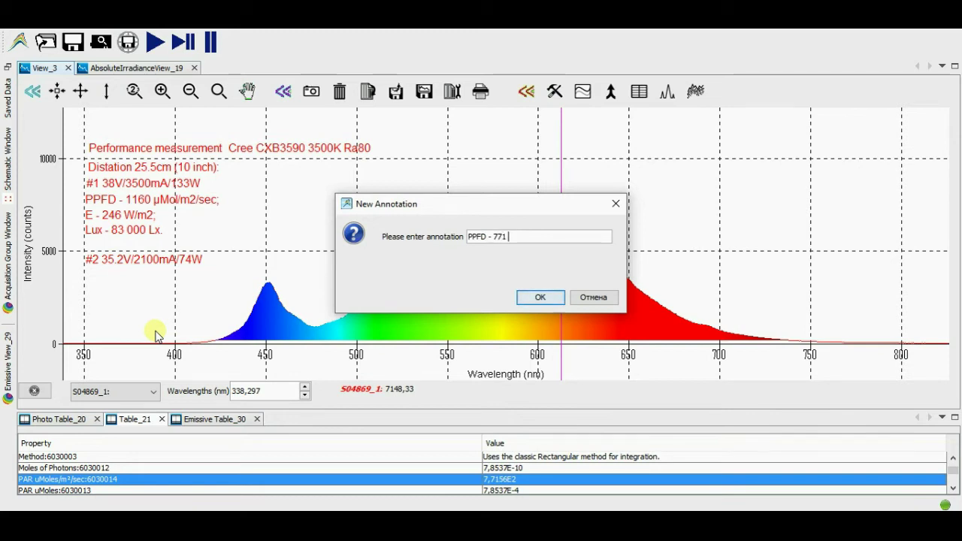
text( µMol/m2/)
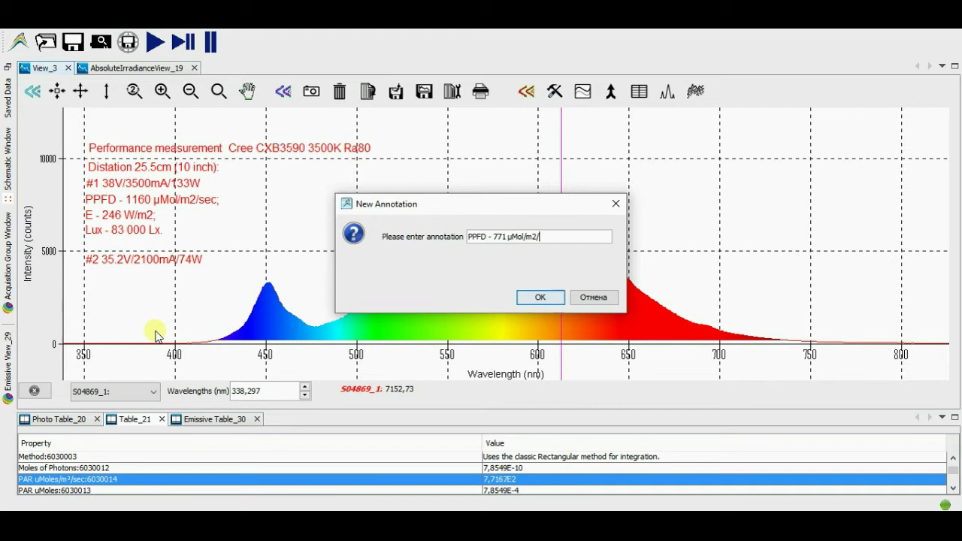
text(sec;)
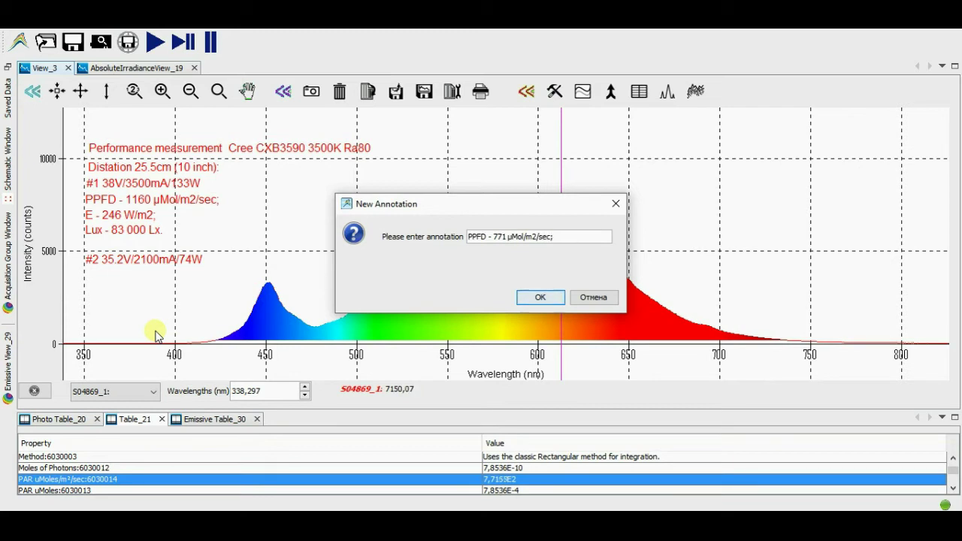
click(535, 297)
mouse_move(124, 300)
mouse_down()
mouse_move(164, 278)
mouse_move(152, 281)
mouse_up()
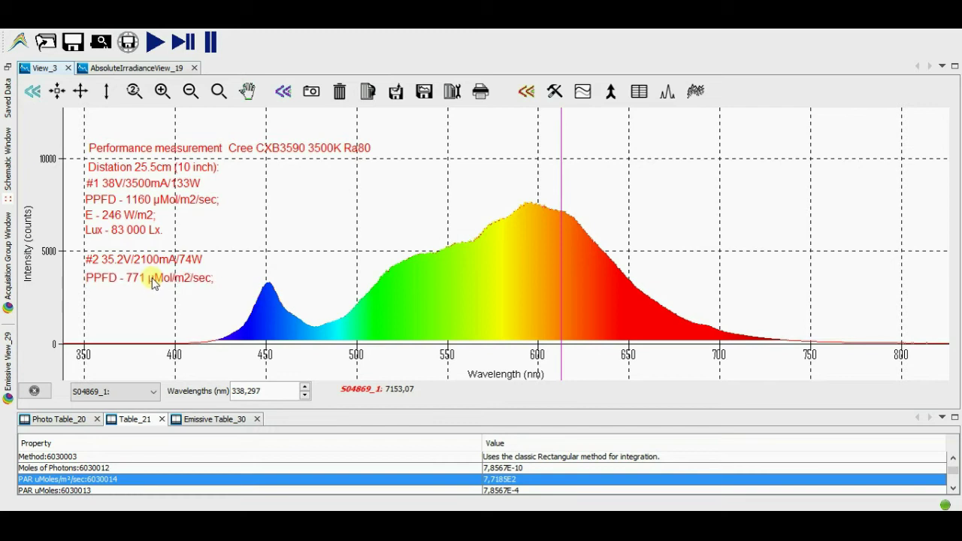
Step: Look up the uWatt/cm² irradiance in Table_21 and add the annotation "E - 163 W/m2;" directly under the "PPFD - 771 µMol/m2/sec;" line
scroll(76, 455, down, 3)
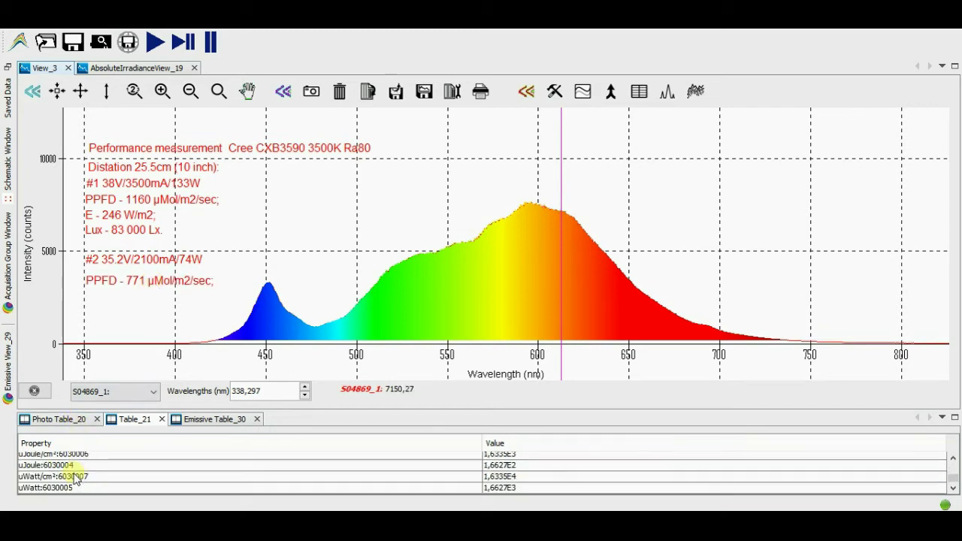
click(75, 477)
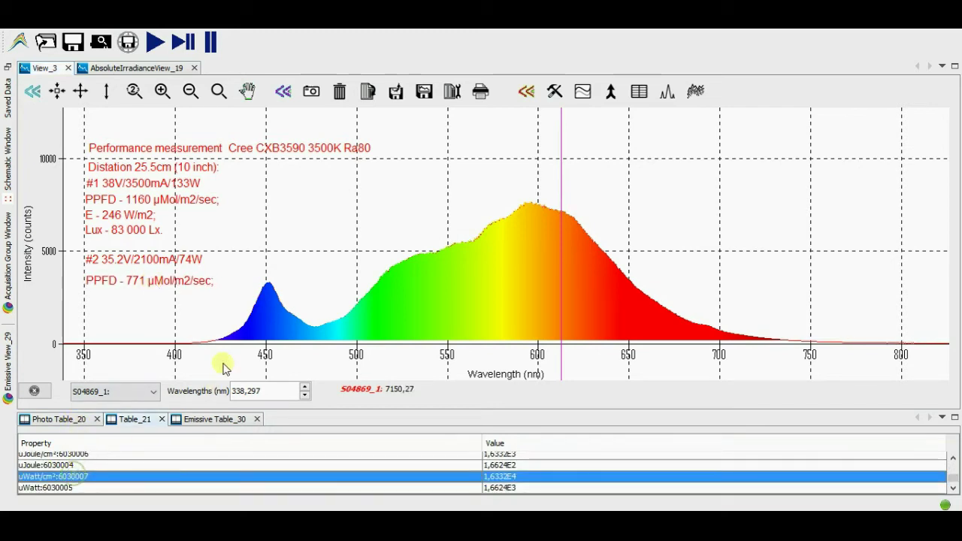
right_click(331, 228)
click(339, 253)
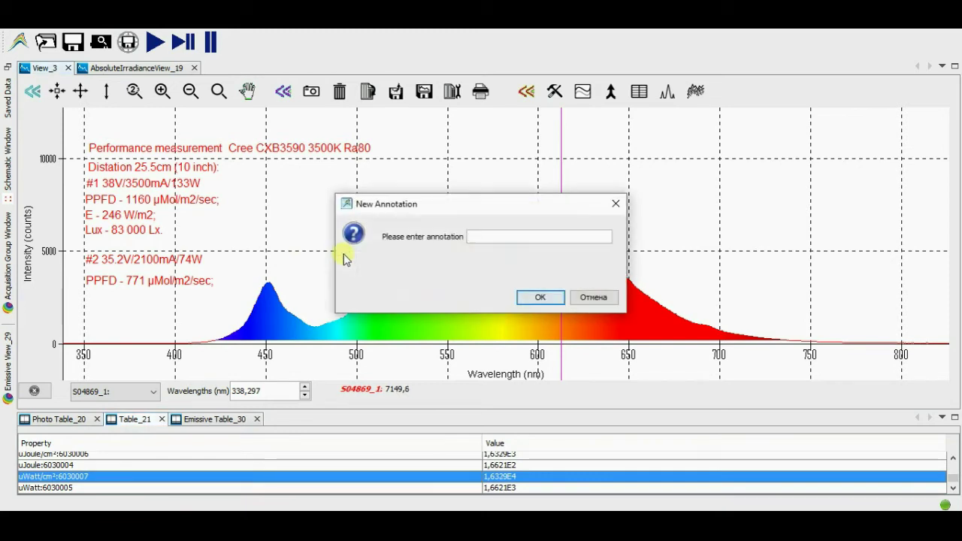
text(E - 163 m2/)
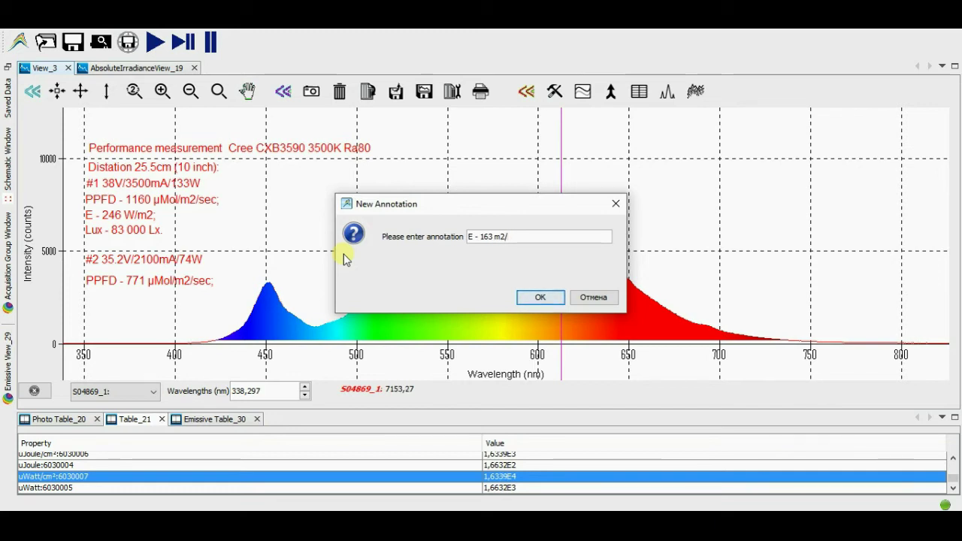
text(==)
key(BackSpace)
key(BackSpace)
key(BackSpace)
key(BackSpace)
key(BackSpace)
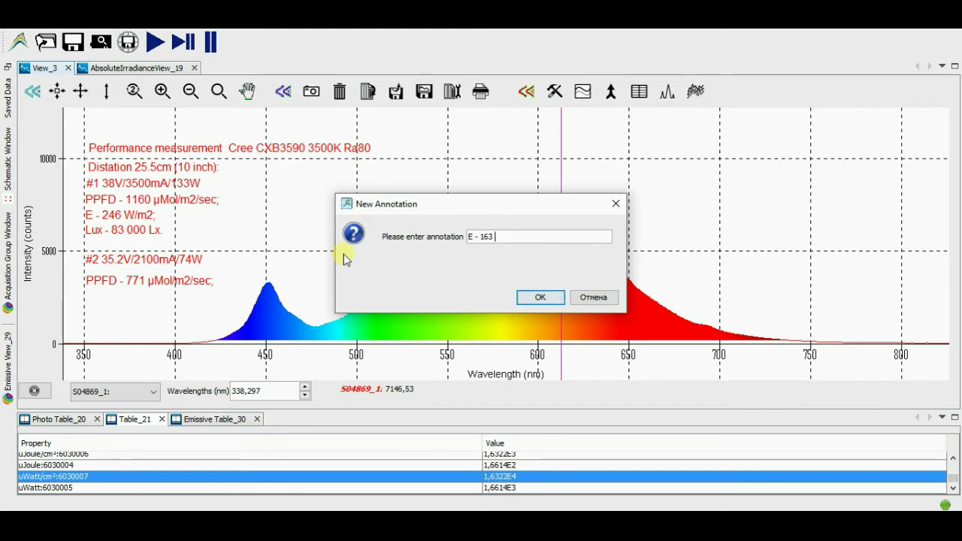
text(W/m2;)
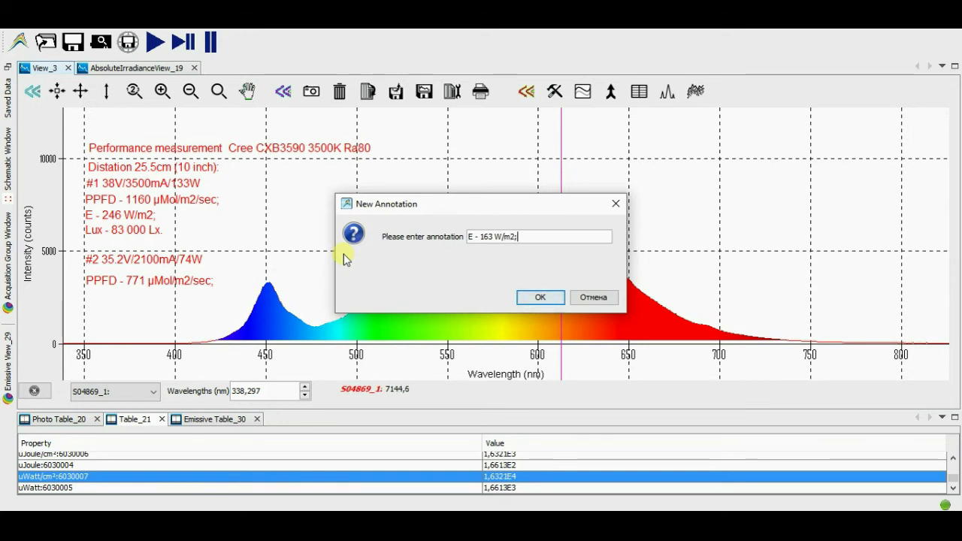
click(516, 301)
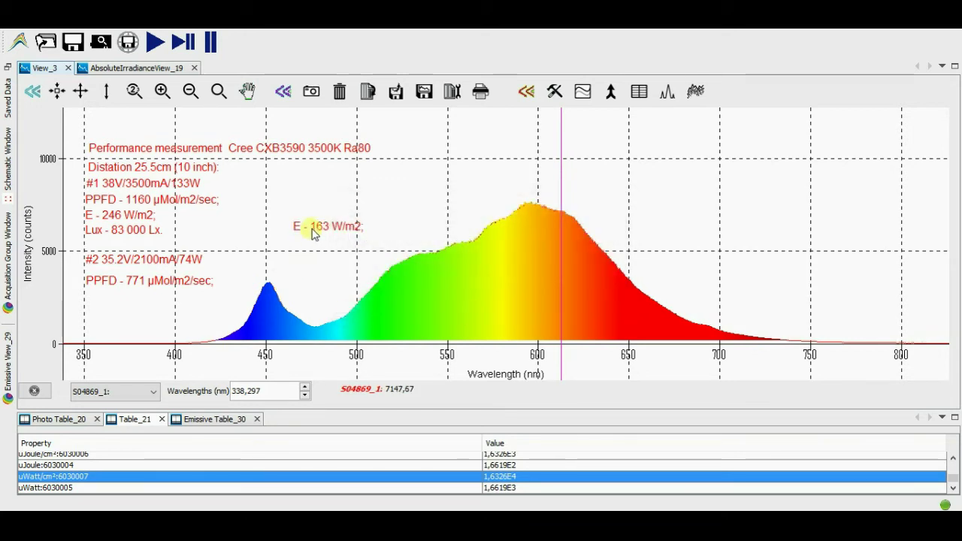
mouse_move(316, 225)
mouse_down()
mouse_move(114, 301)
mouse_move(124, 299)
mouse_up()
Step: Look up the illuminance in Photo Table_20 and add the annotation "Lux - 54 760 Lx." directly under the "E - 163 W/m2;" line
click(75, 418)
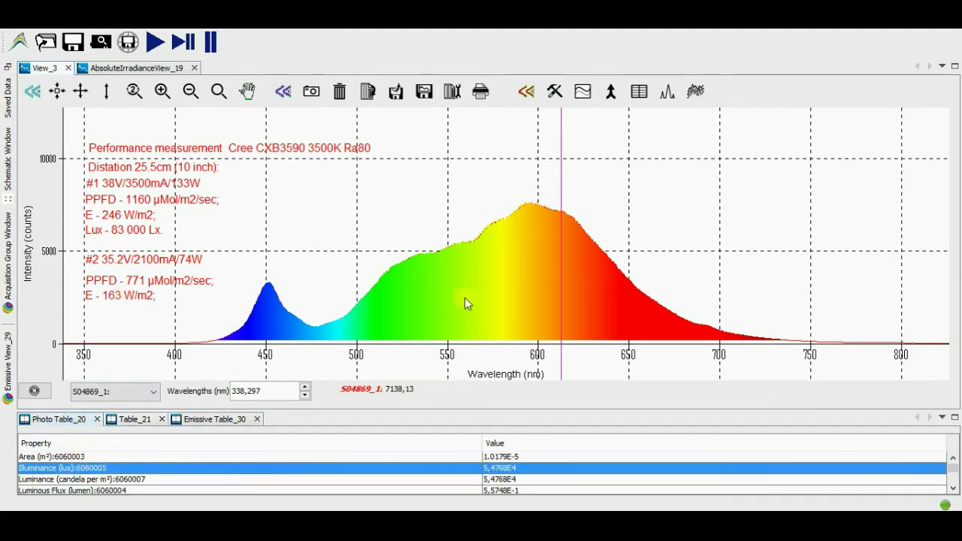
right_click(321, 239)
click(342, 268)
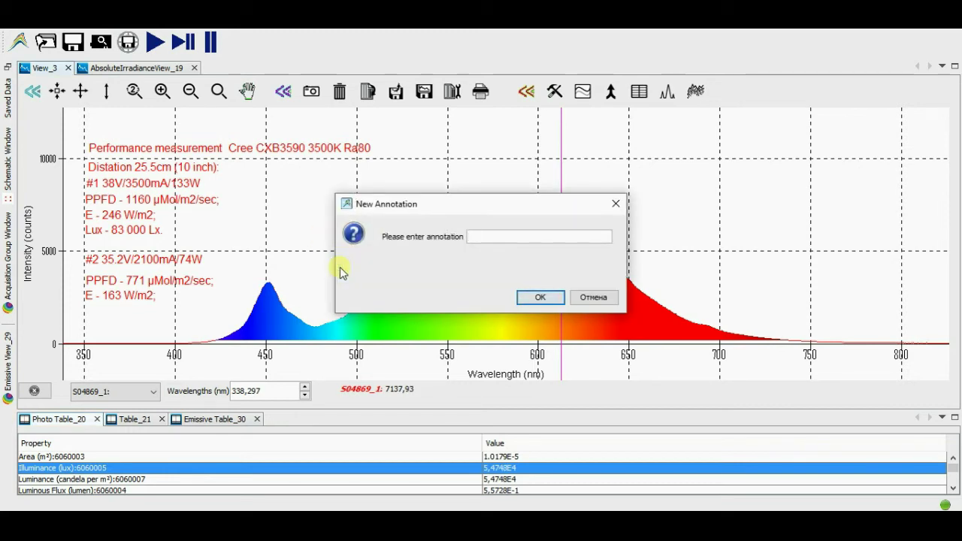
text(Lux - )
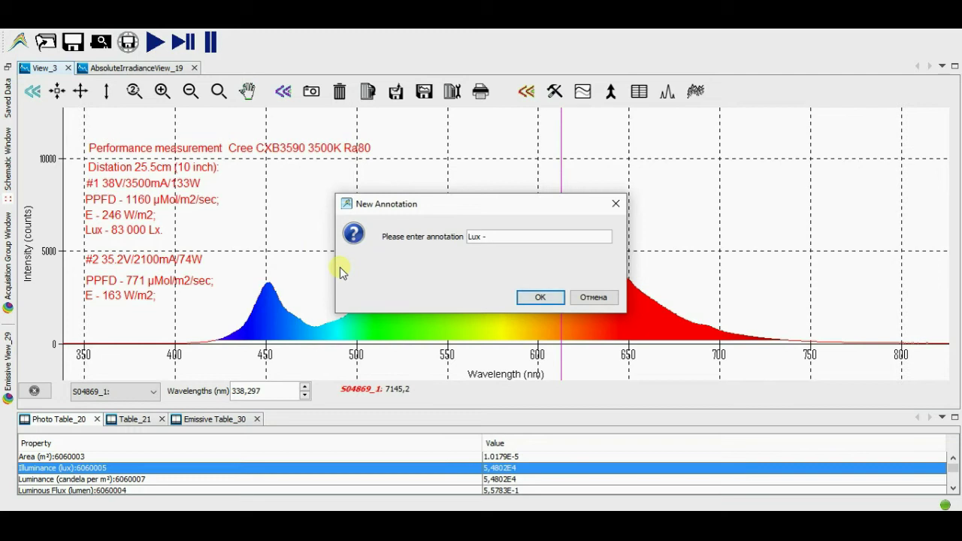
text(54 760 Lx.)
click(540, 297)
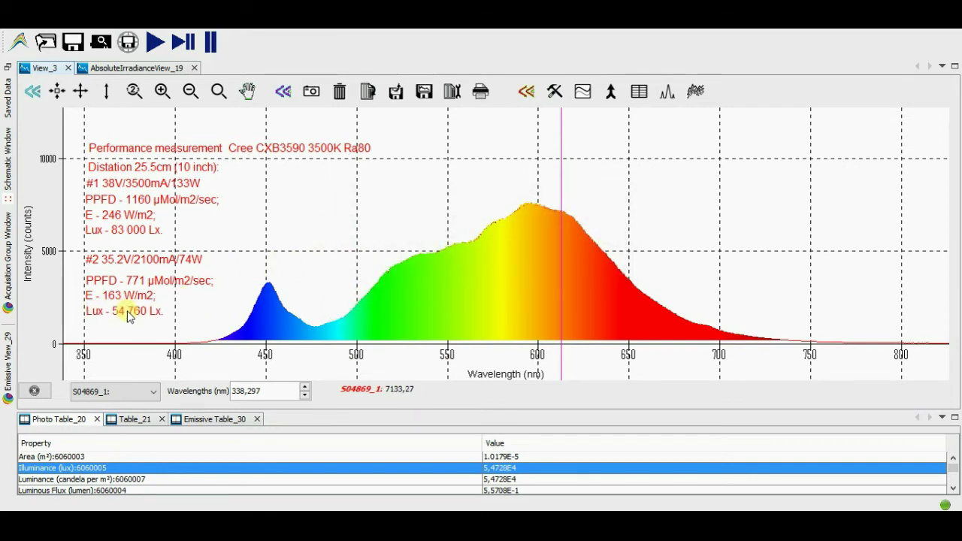
click(128, 316)
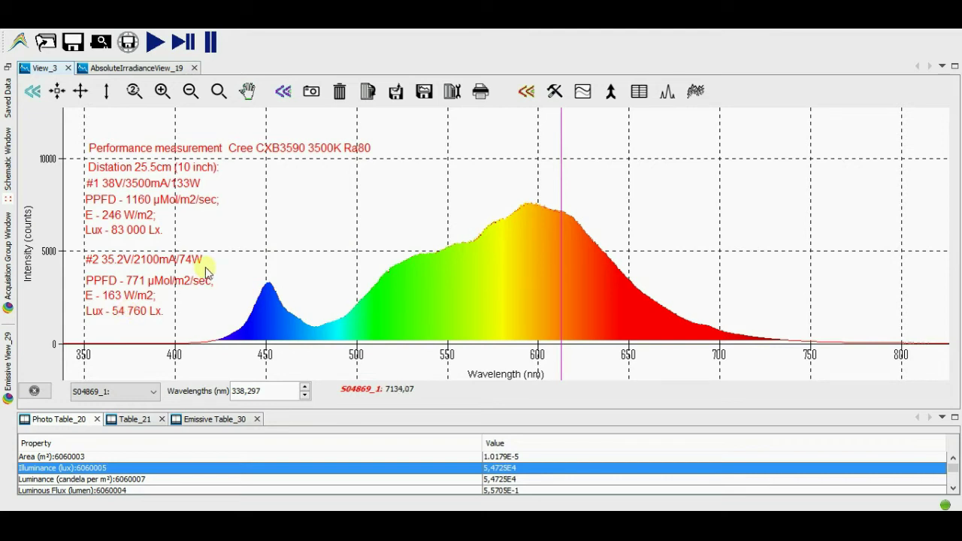